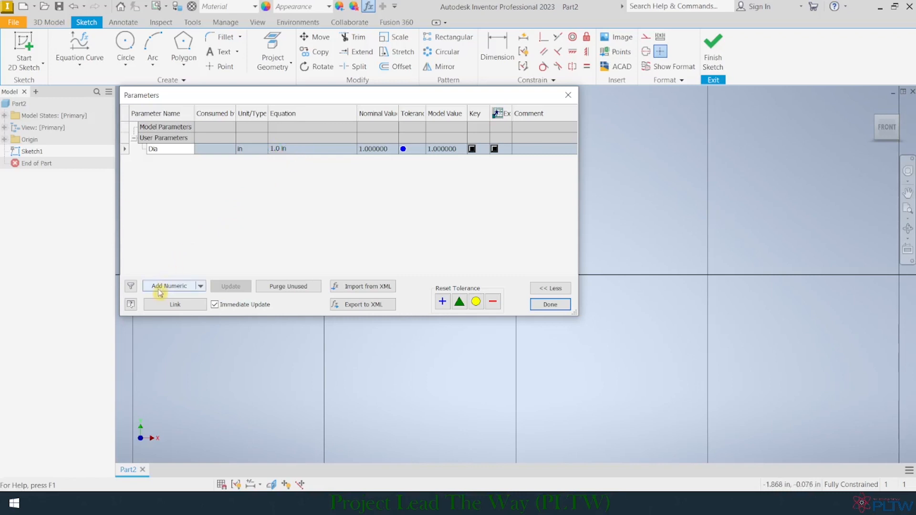
Step: Add a numeric user parameter named Hole with the equation 0.26 in, and close the parameters
click(159, 288)
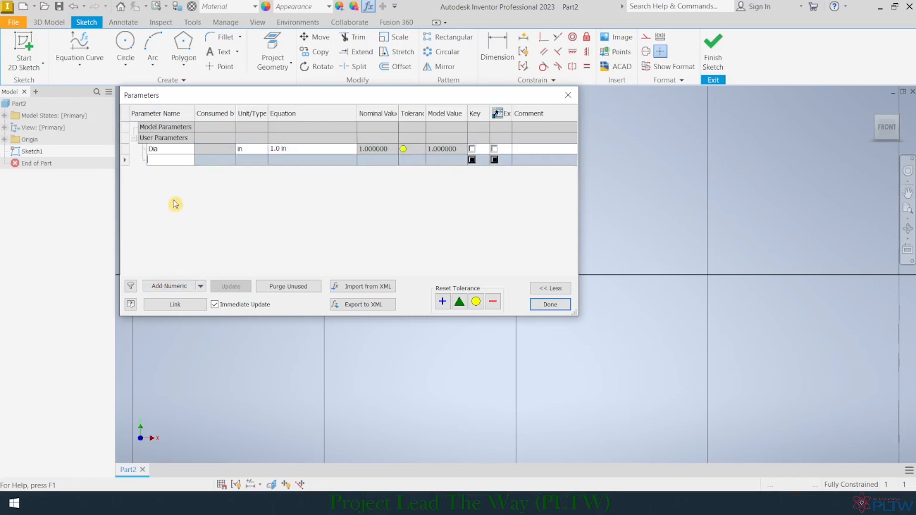
text(Hole)
key(Return)
click(289, 159)
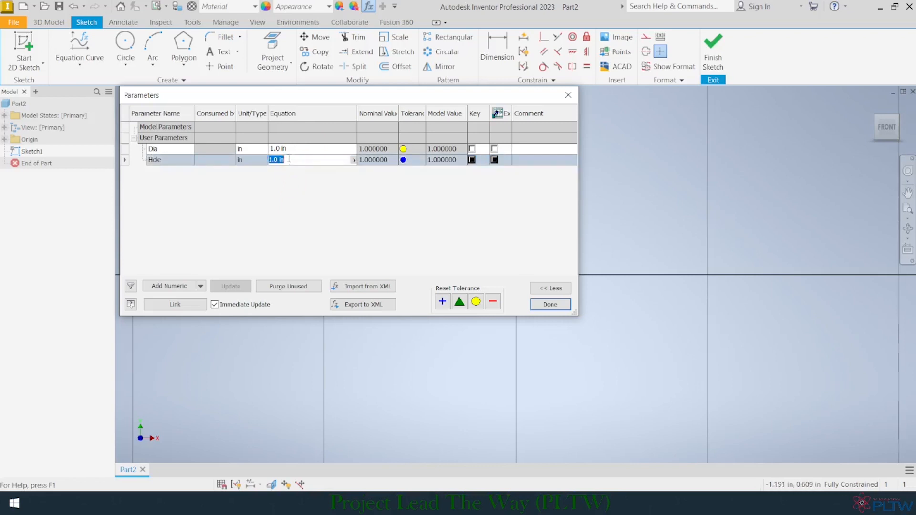
text(0.26)
key(Return)
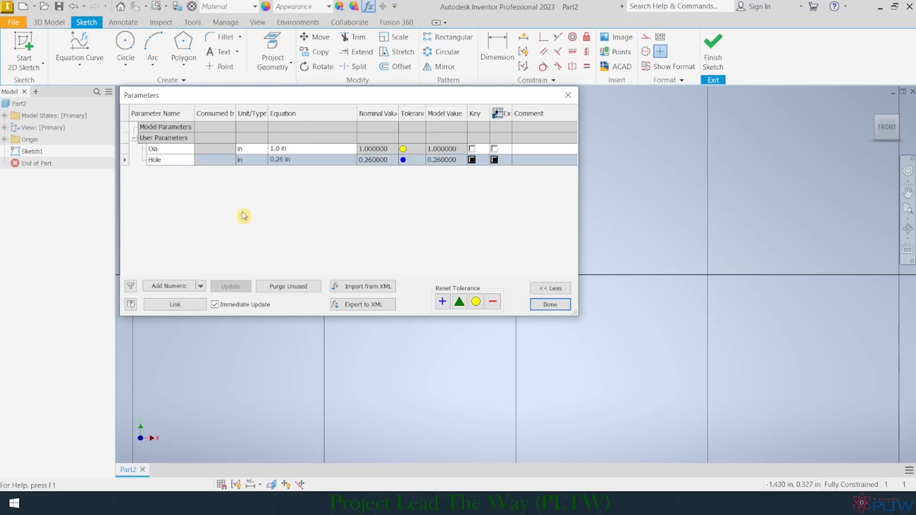
click(550, 306)
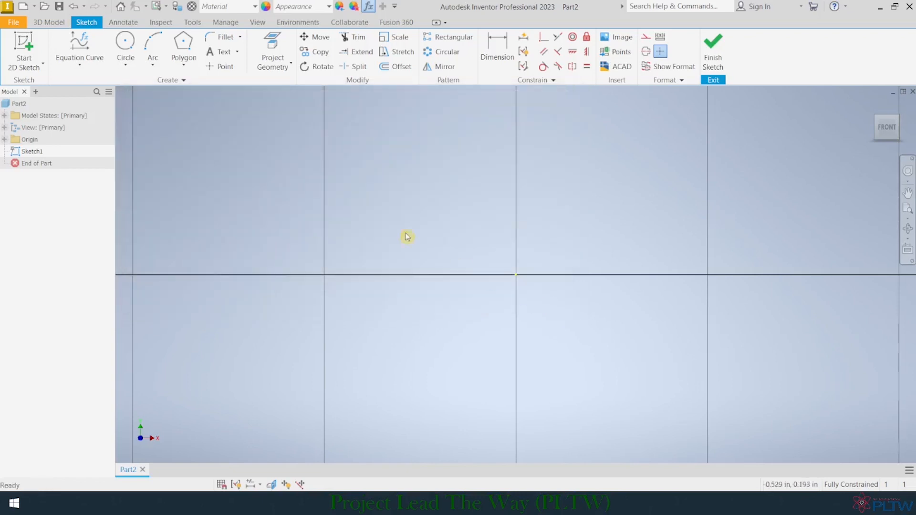
Step: Draw a circle centred on the sketch origin with its diameter set to the Hole parameter
click(125, 44)
click(516, 275)
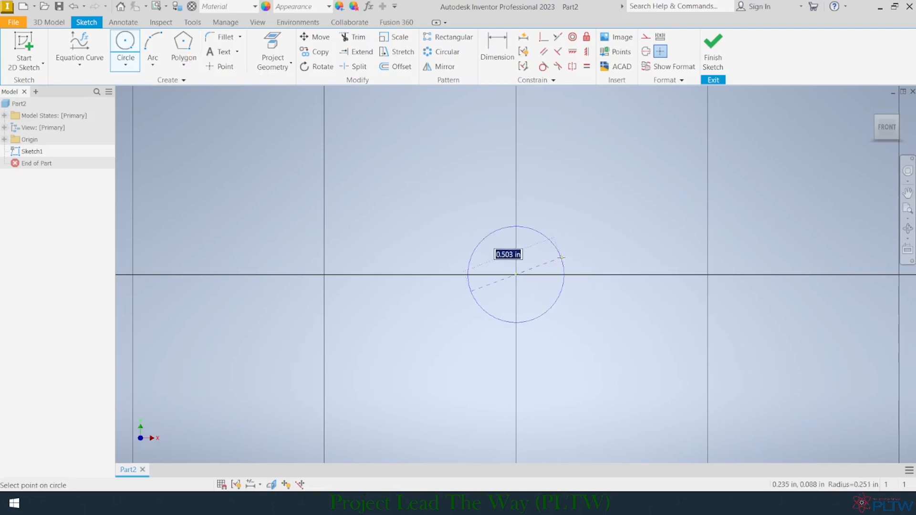
text(Hole)
key(Return)
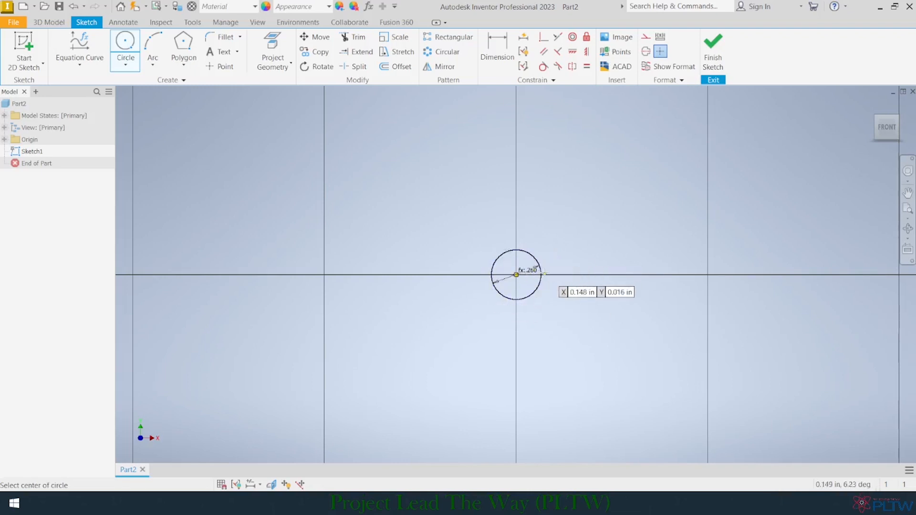
scroll(531, 279, up, 5)
scroll(502, 222, down, 3)
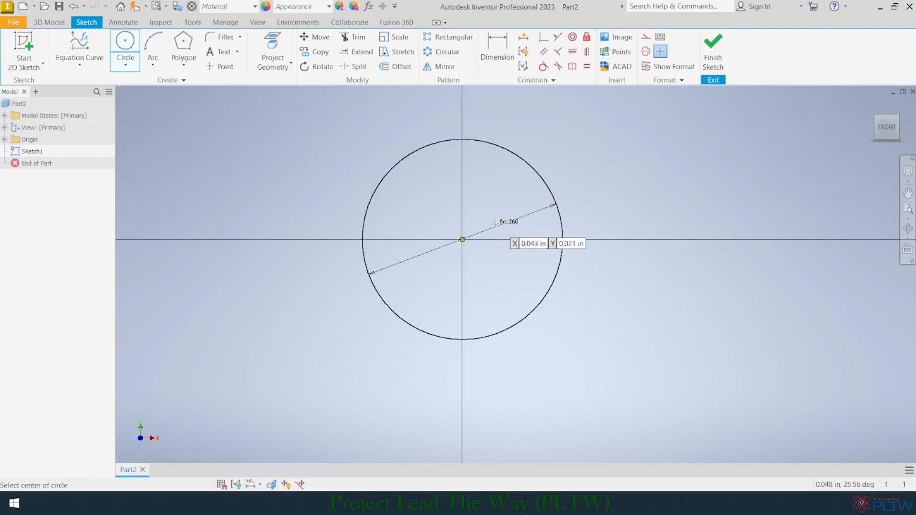
scroll(496, 222, down, 3)
scroll(484, 227, down, 4)
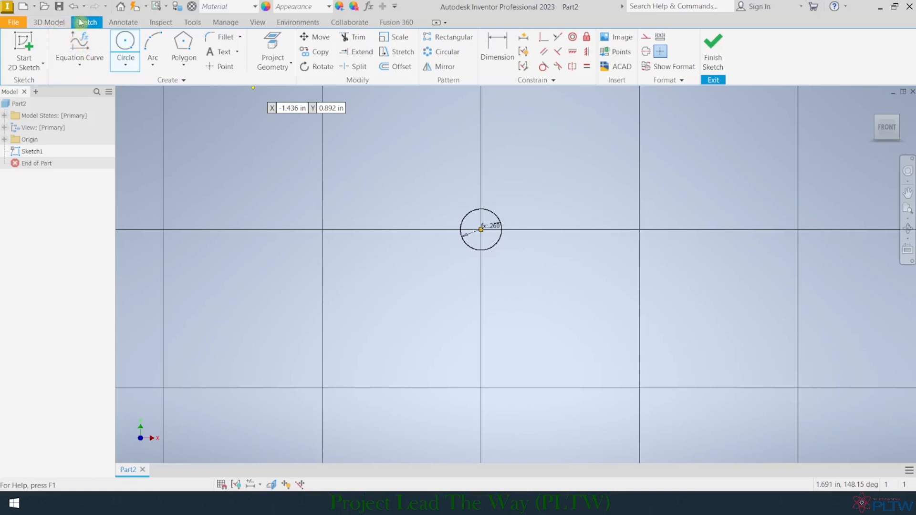
Step: Draw a horizontal line from the circle's centre along the positive X axis, 0.5 in long and driven by the Dia parameter
click(75, 67)
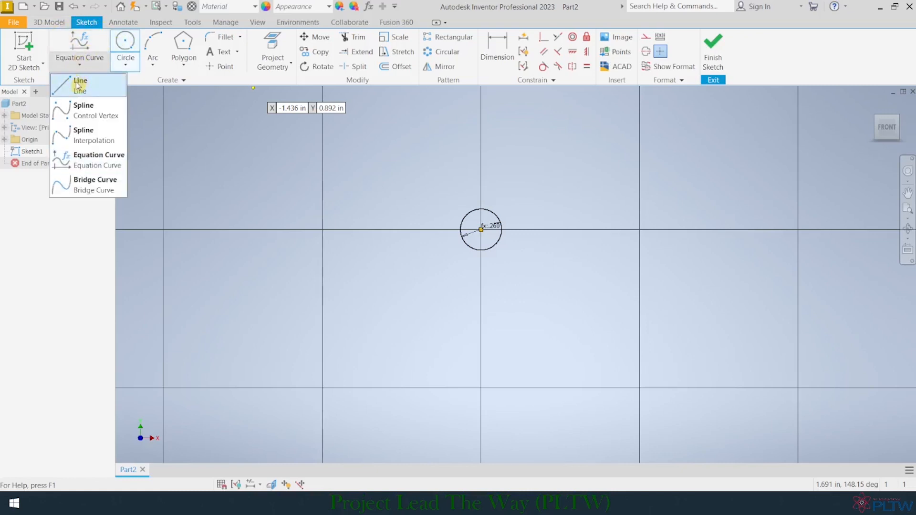
click(77, 86)
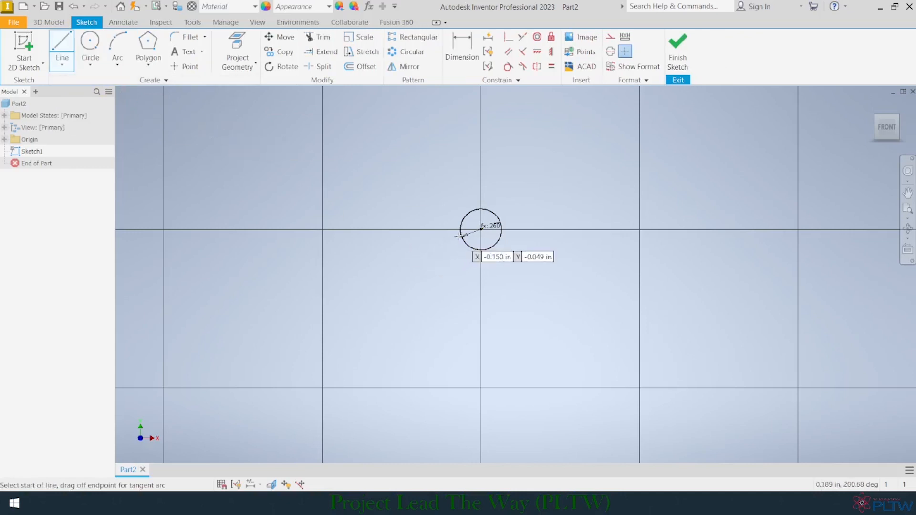
click(481, 229)
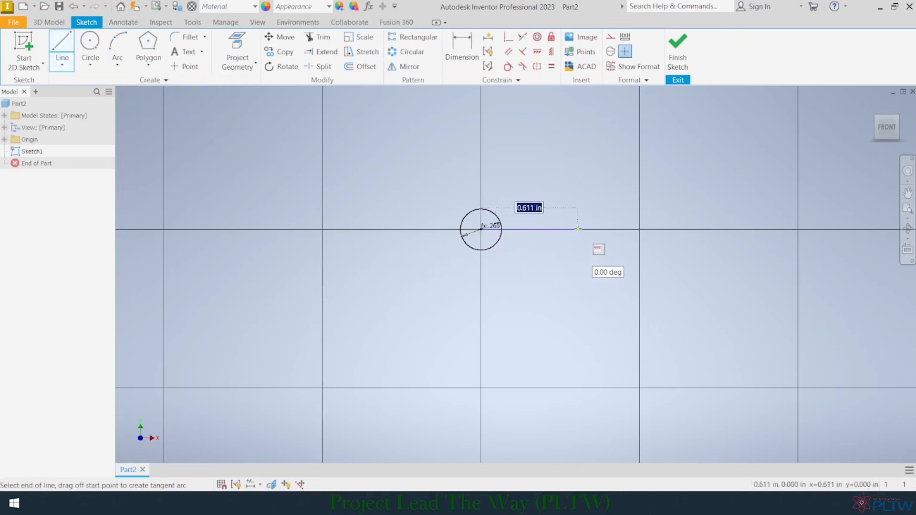
click(228, 504)
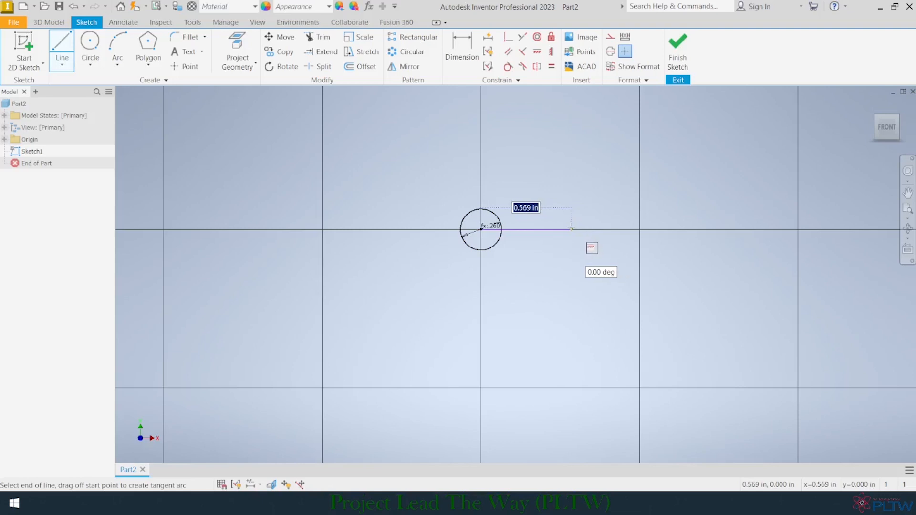
text(Dia/2)
key(Return)
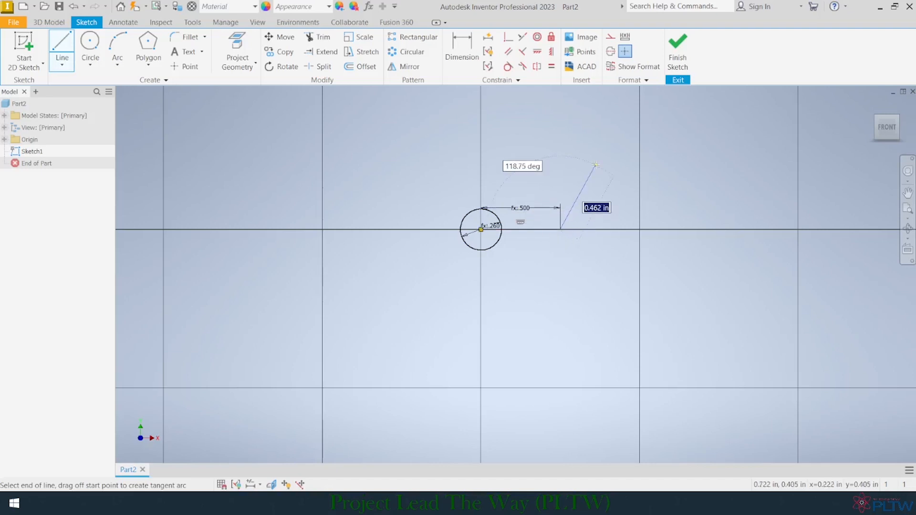
key(Escape)
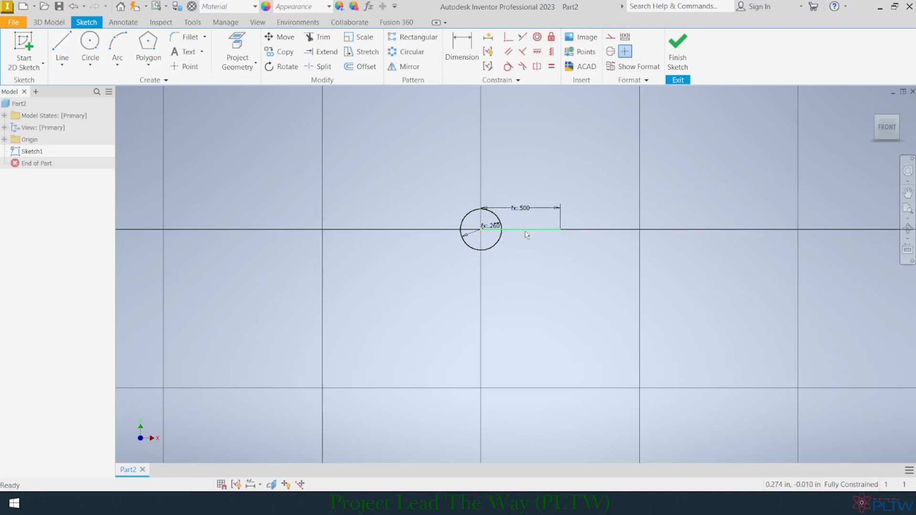
Step: Convert the circle and the horizontal line to construction geometry
click(500, 248)
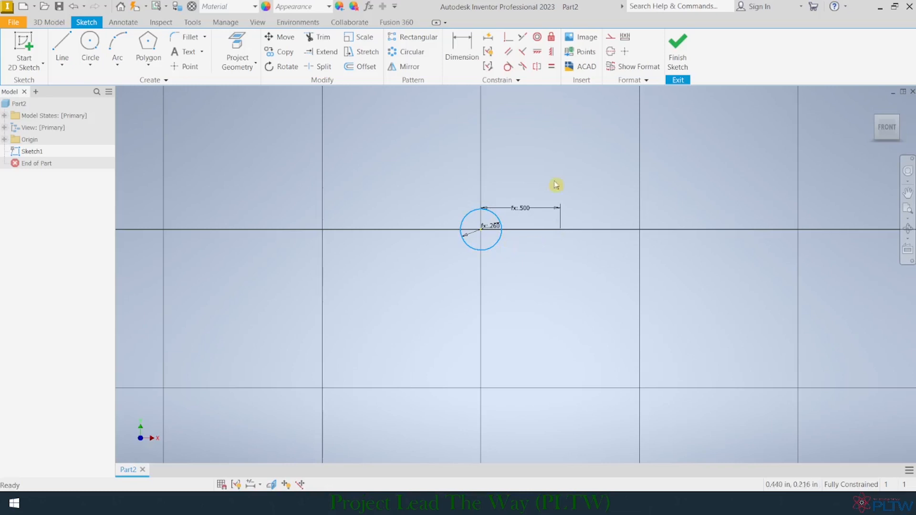
click(611, 37)
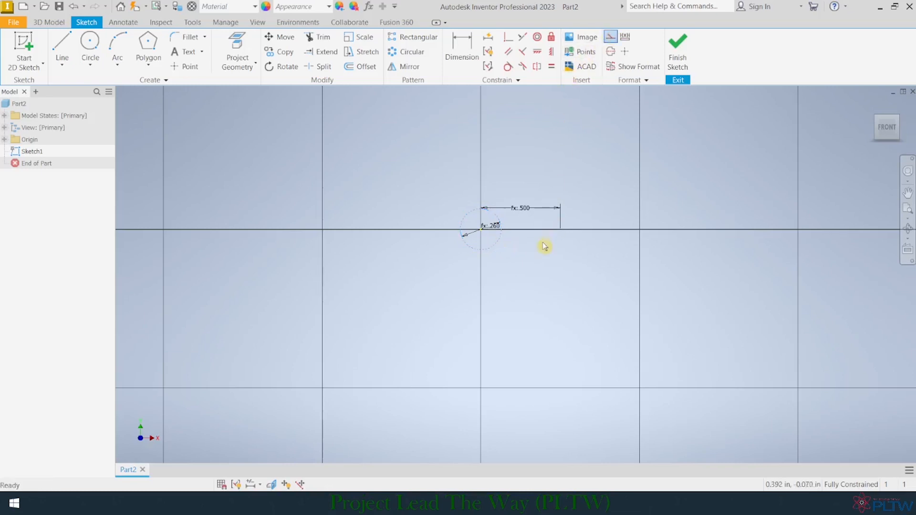
click(534, 235)
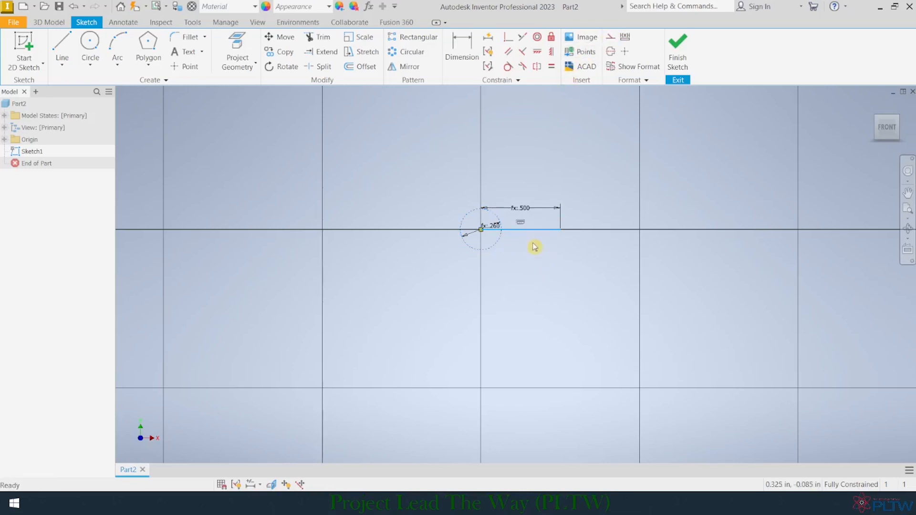
click(611, 36)
click(541, 163)
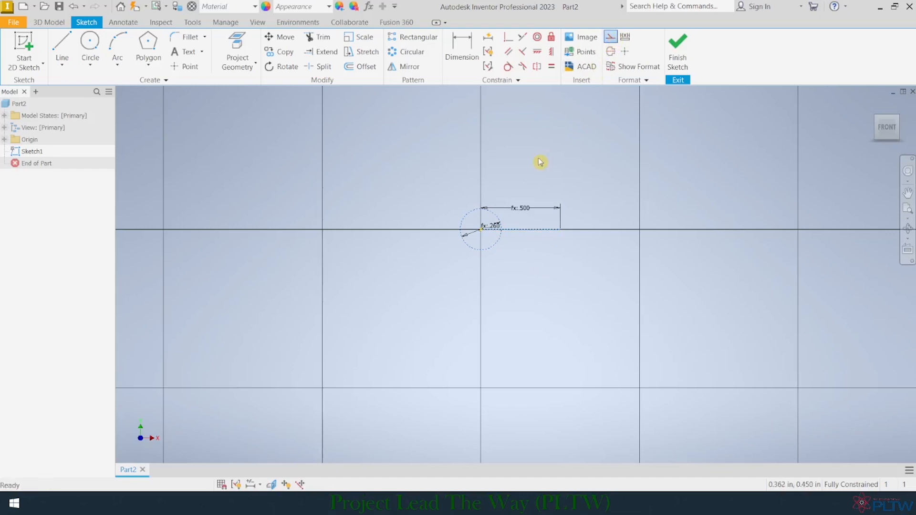
Step: Draw an inscribed six-sided polygon centred on the origin with a vertex at the free end of the construction line
scroll(465, 166, up, 2)
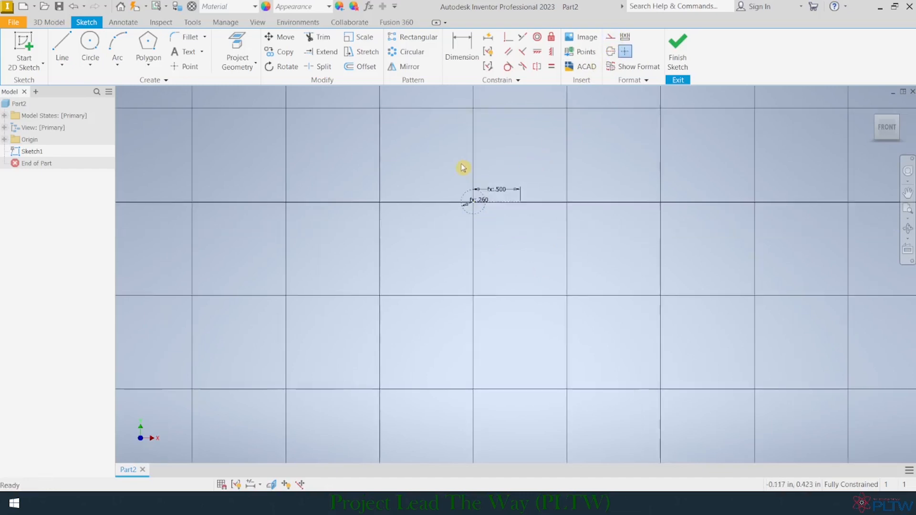
middle_drag(417, 157, 445, 240)
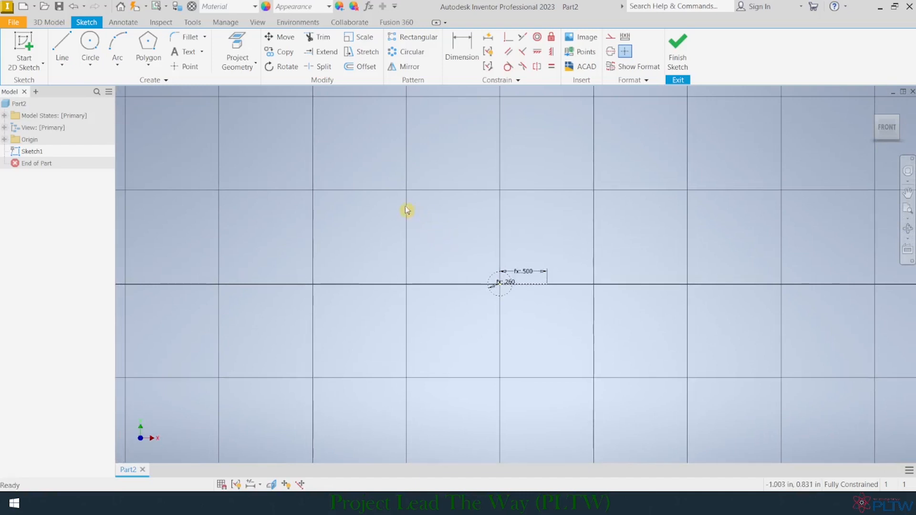
click(149, 66)
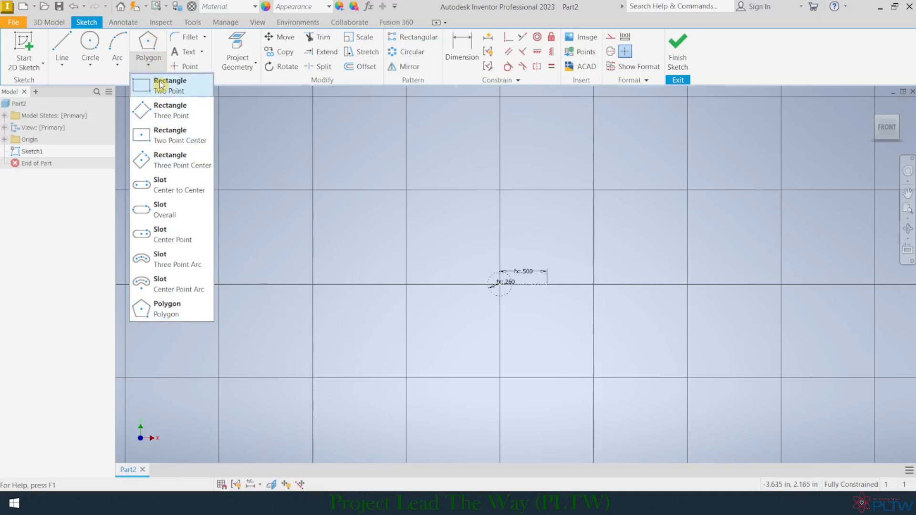
click(169, 311)
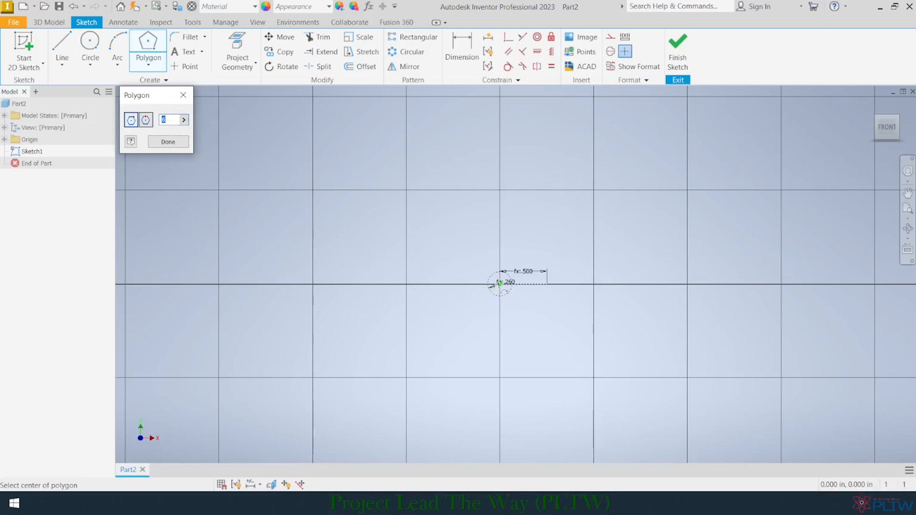
click(499, 284)
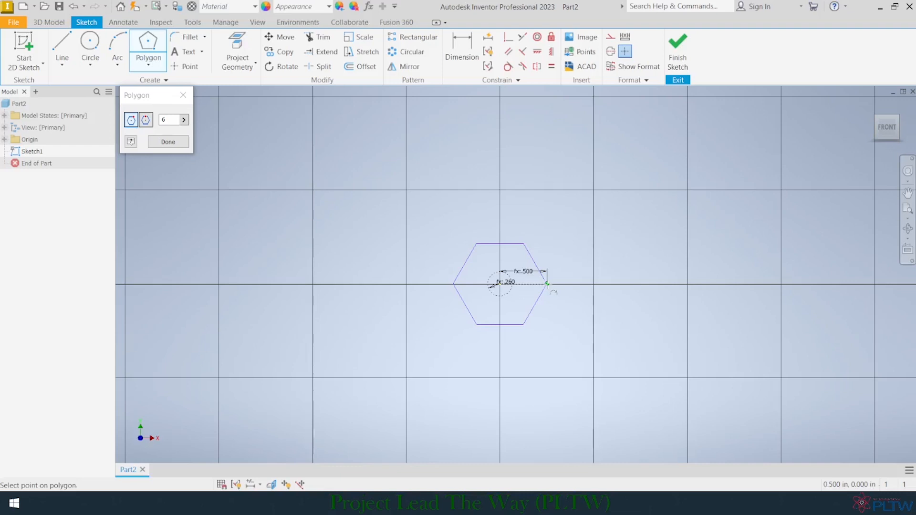
click(547, 284)
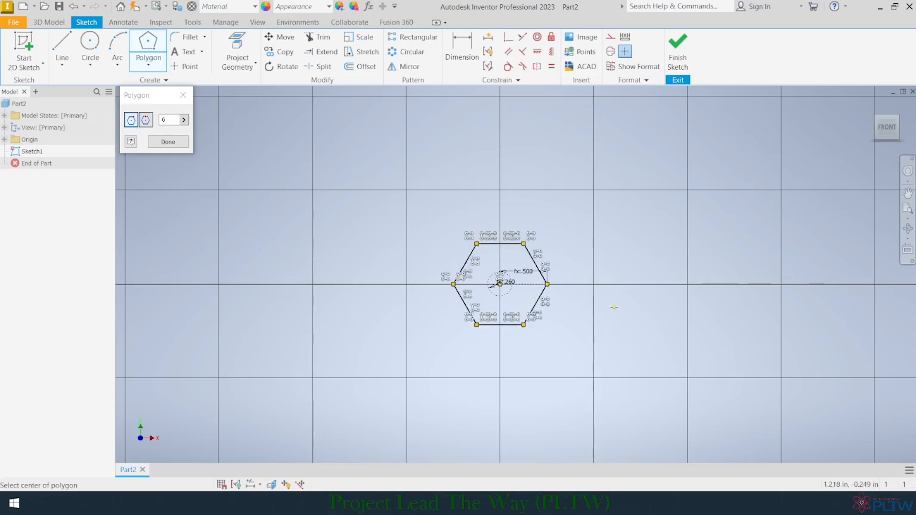
click(168, 142)
Step: Draw a four-sided polygon centred on the origin with its sides around the construction circle, and finish the sketch
scroll(512, 304, down, 3)
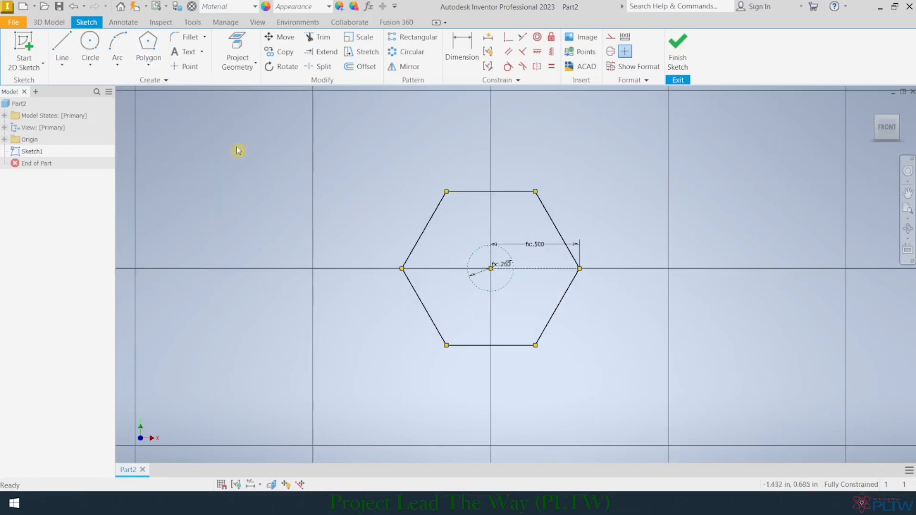
click(151, 66)
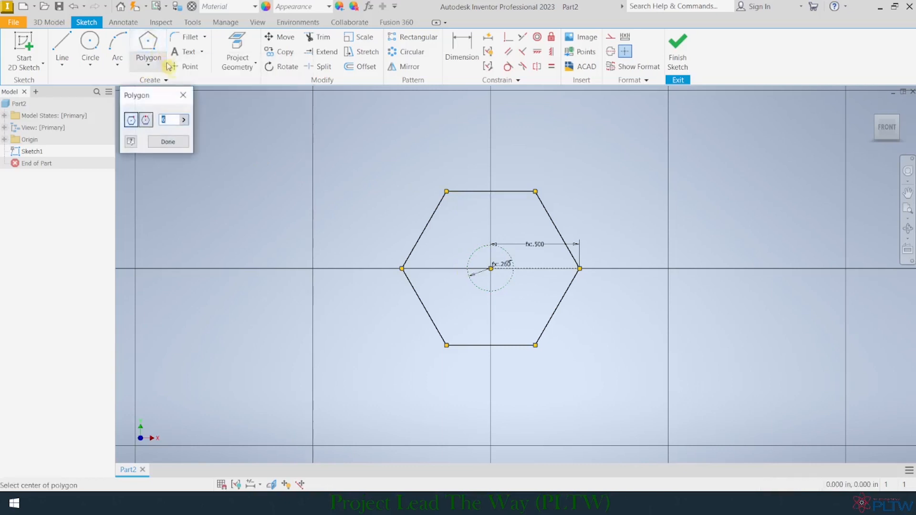
click(165, 117)
text(4)
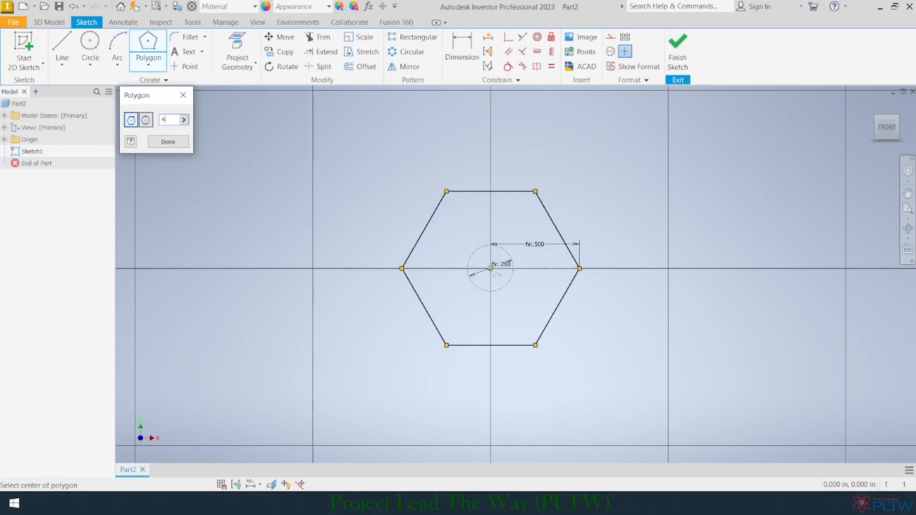
click(492, 269)
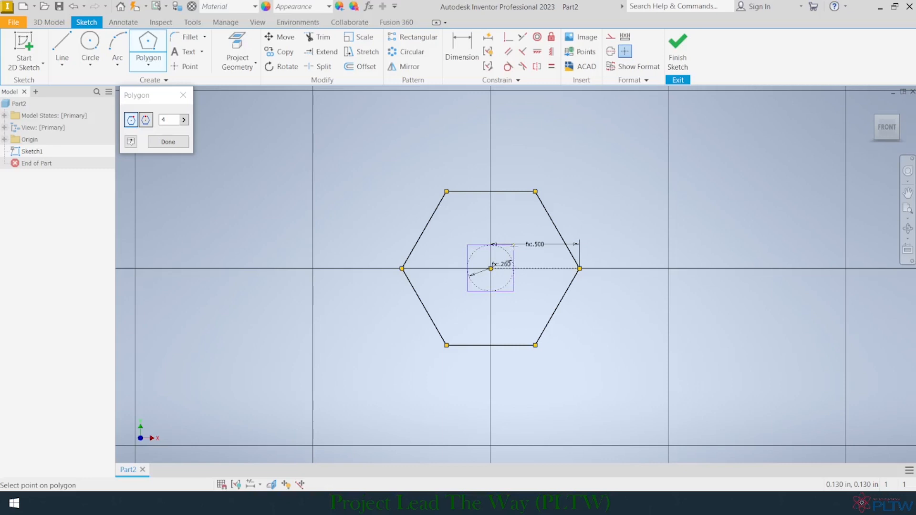
click(514, 245)
click(159, 141)
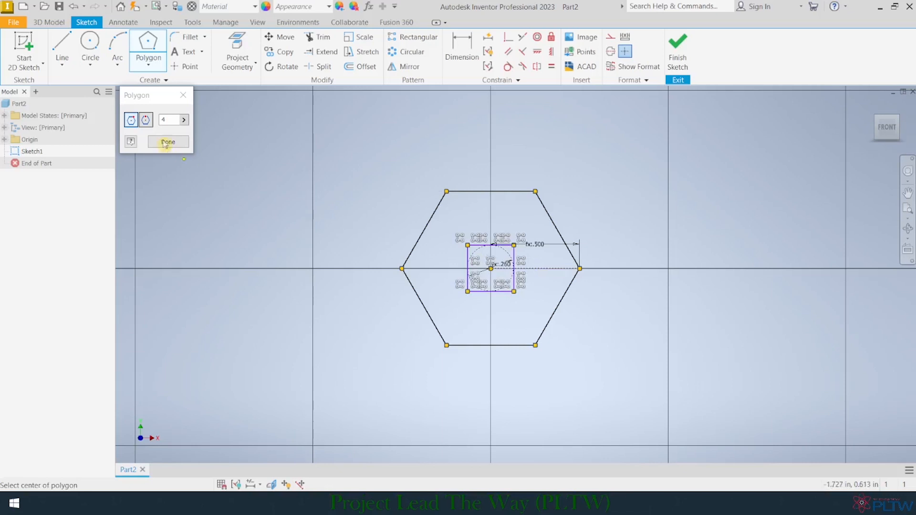
click(674, 43)
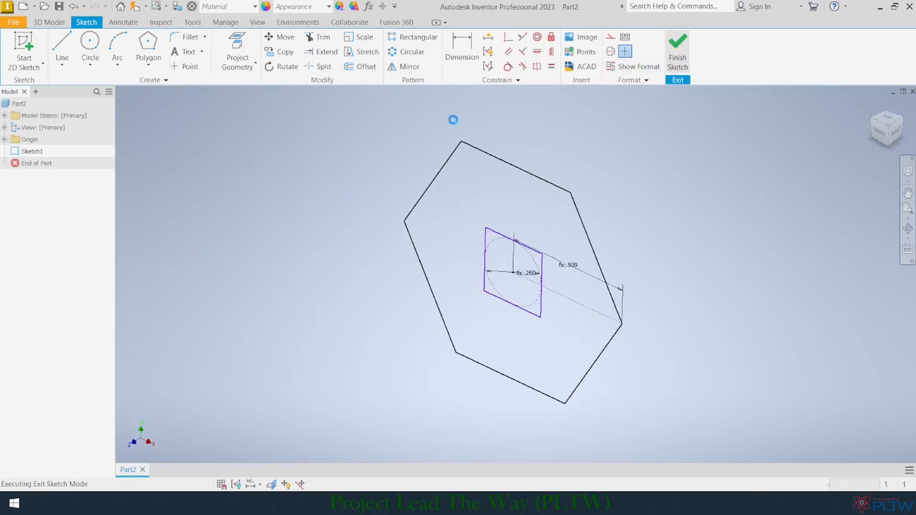
Step: Start an extrusion of the region between the hexagon and the square with a distance of .25
click(62, 42)
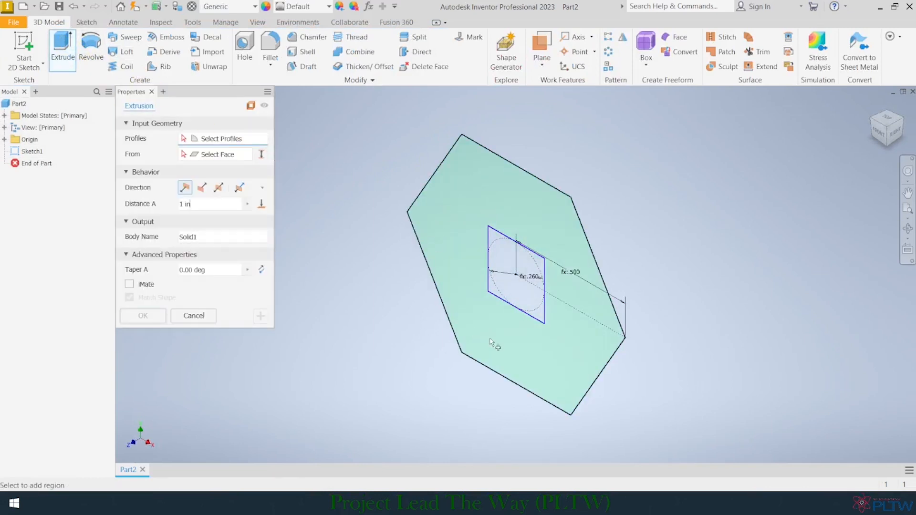
click(467, 191)
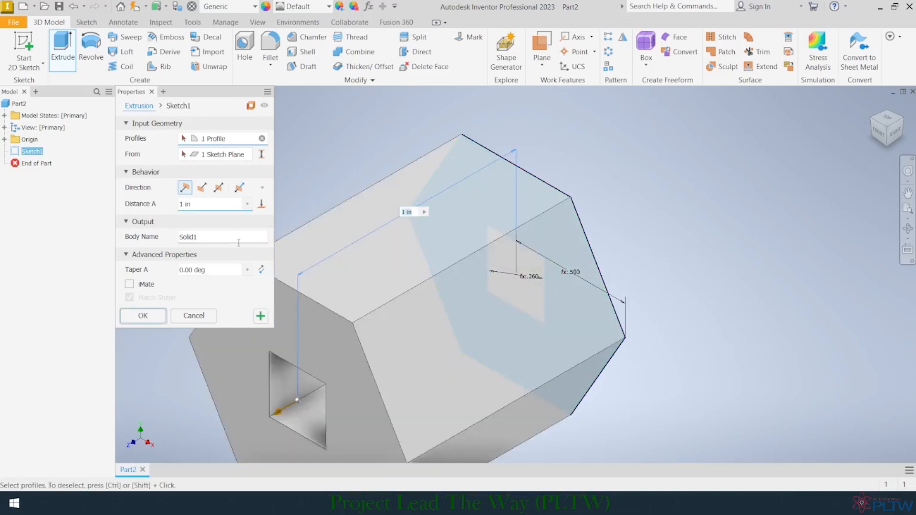
click(204, 204)
text(.25)
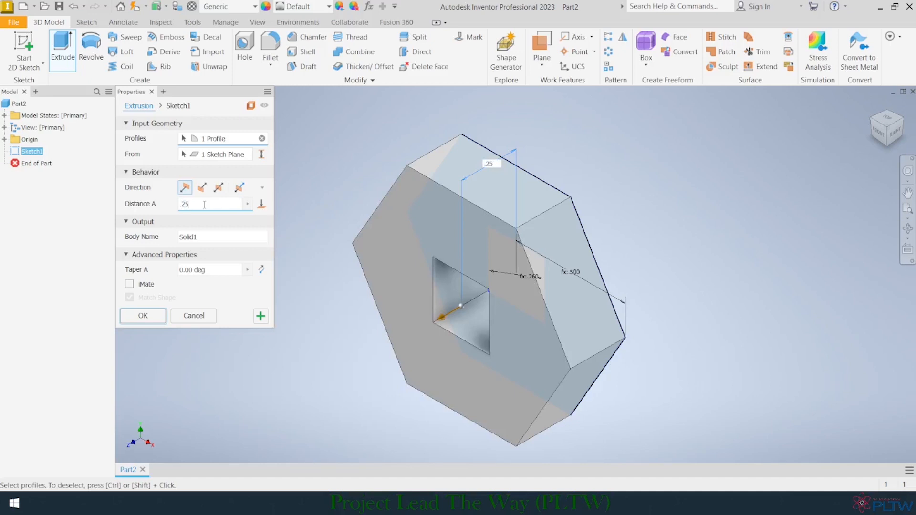
Step: Try the Hole parameter as the extrusion distance
key(BackSpace)
key(BackSpace)
text(Hole)
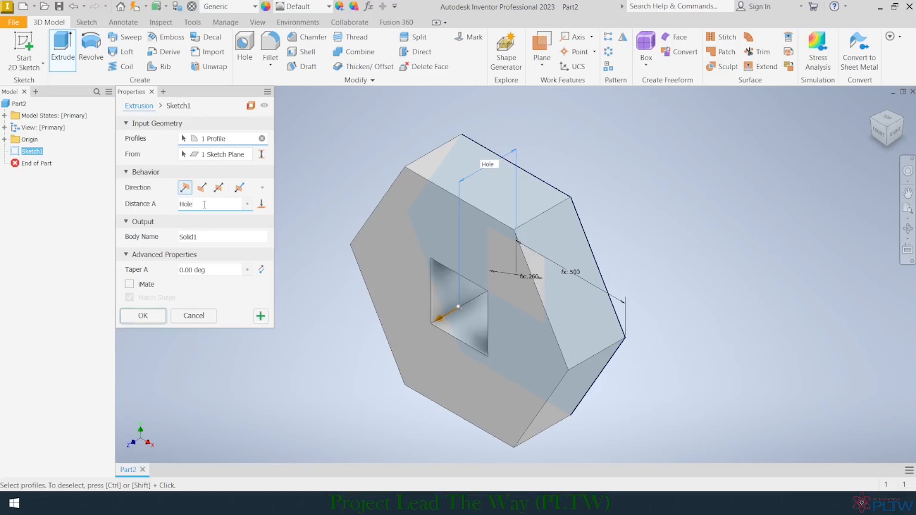
Step: Set the extrusion distance to .25 and complete the extrusion
key(BackSpace)
key(BackSpace)
key(BackSpace)
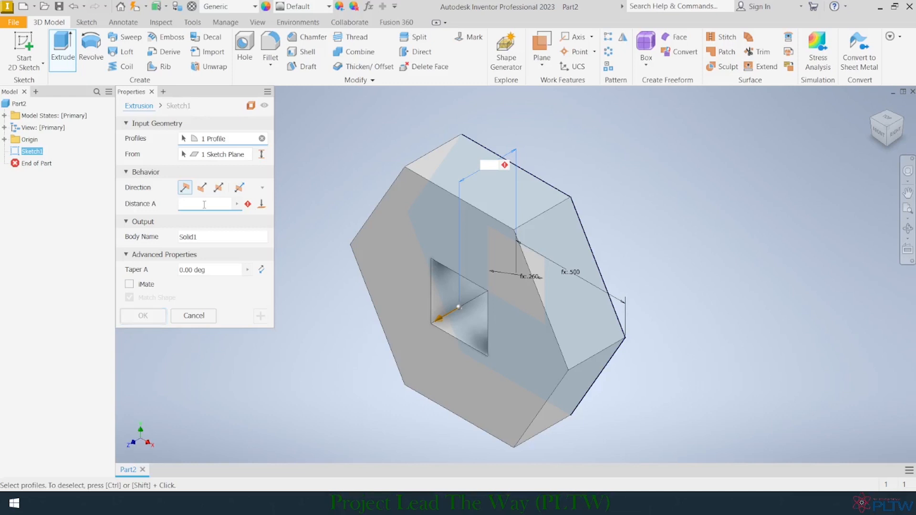
text(.26)
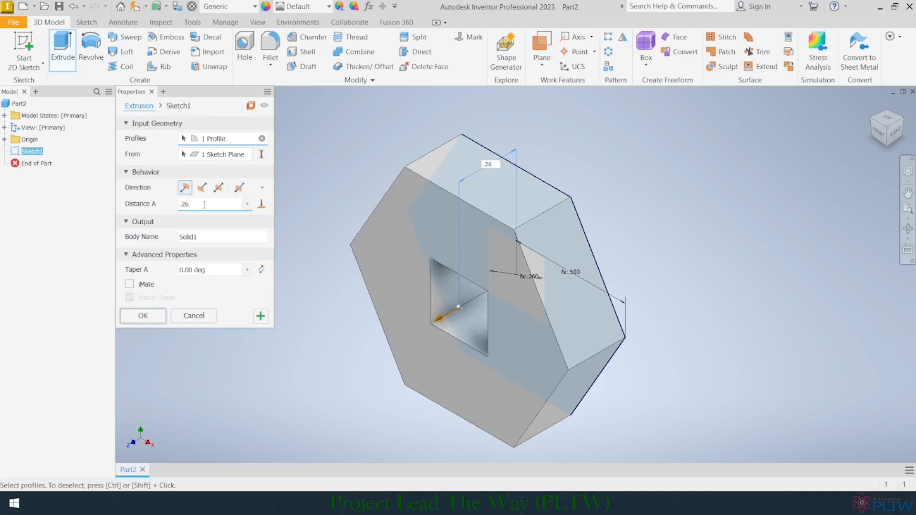
text(5)
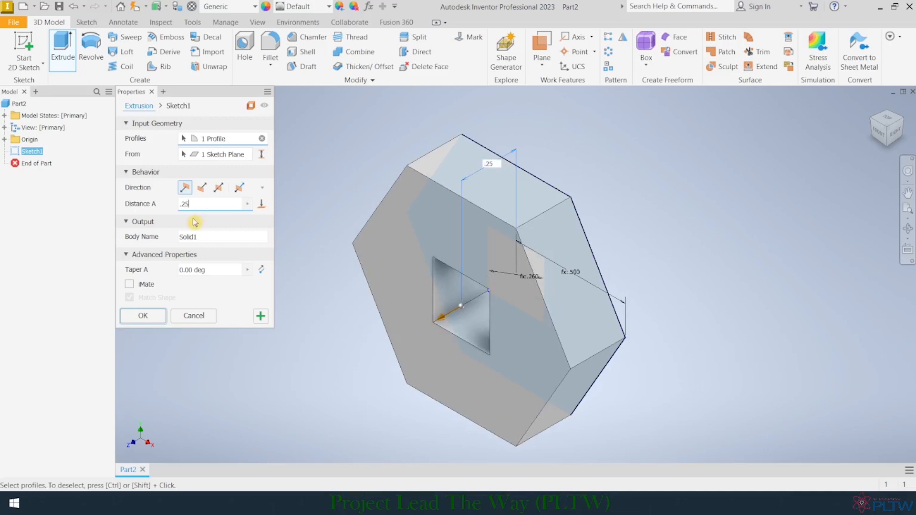
click(154, 316)
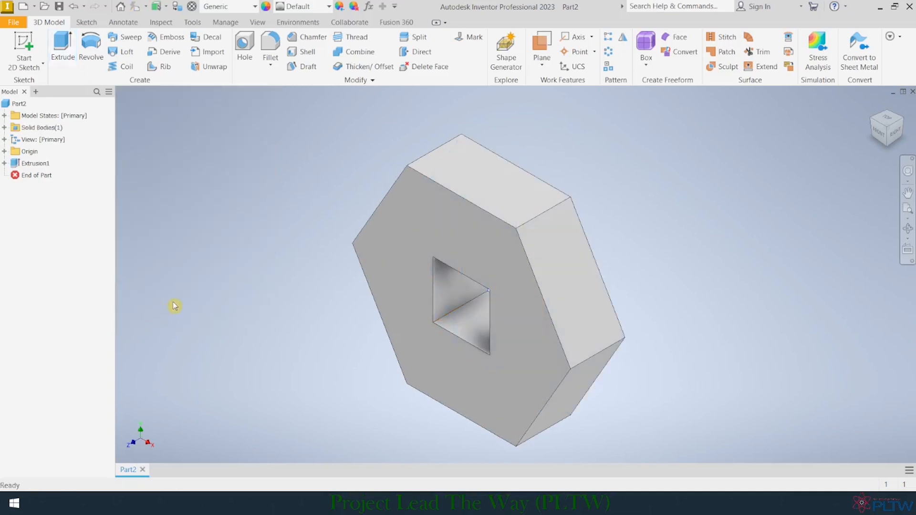
Step: Set the Dia user parameter to 2 in and apply it to the hexagonal part
click(881, 133)
click(898, 116)
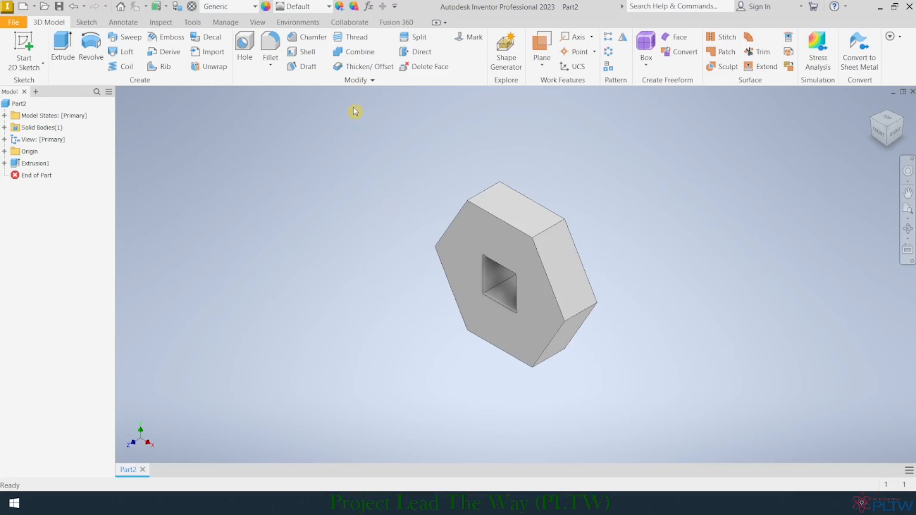
click(370, 8)
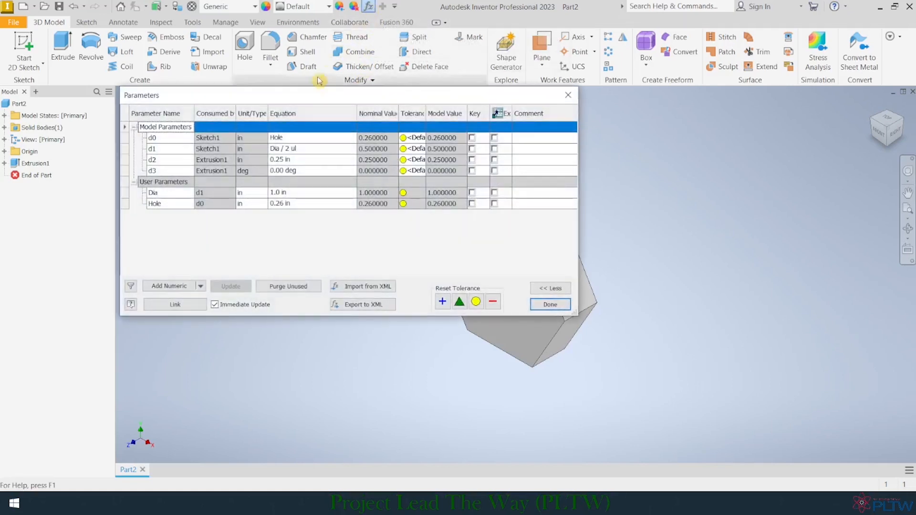
click(292, 193)
text(2)
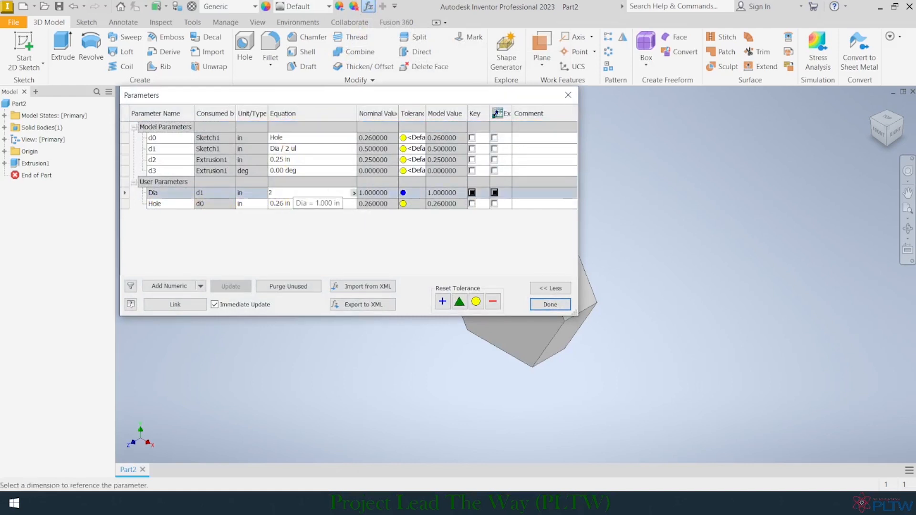
key(Return)
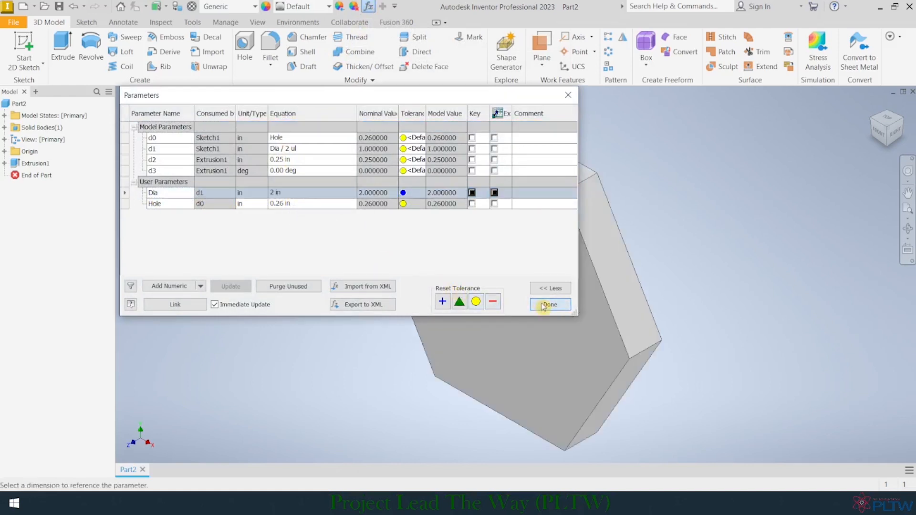
click(550, 304)
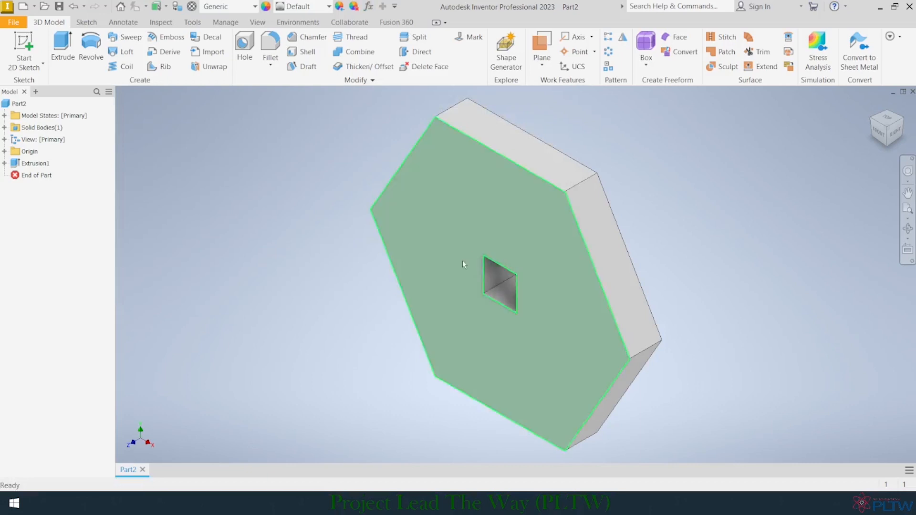
Step: Change the Dia user parameter to 3 in to test a larger hexagon
click(474, 281)
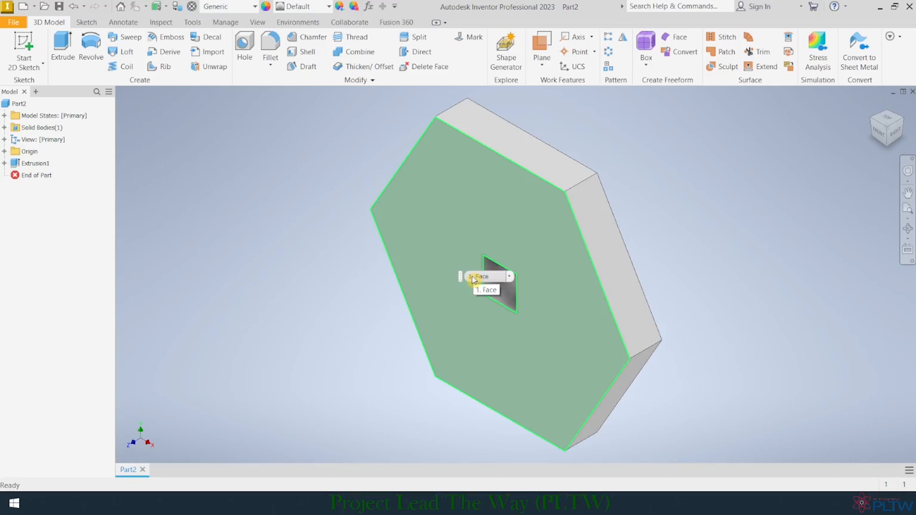
click(302, 202)
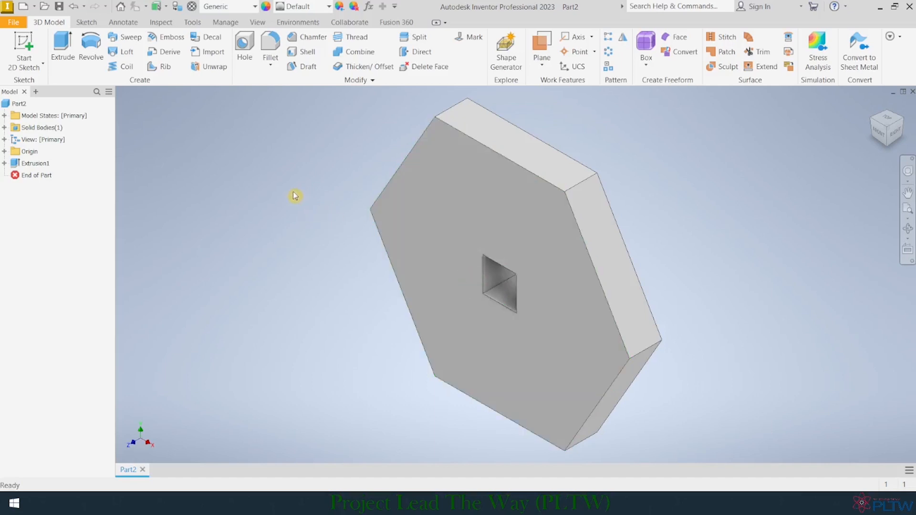
click(369, 6)
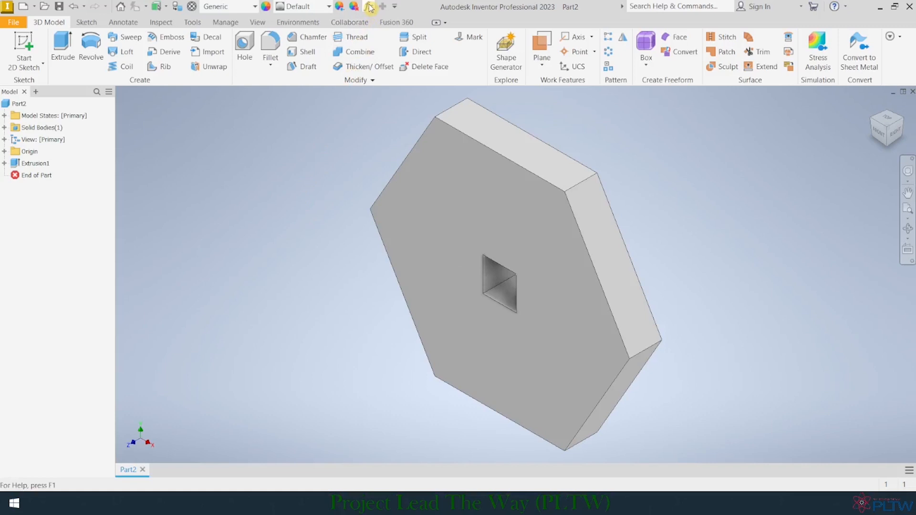
click(277, 192)
text(3)
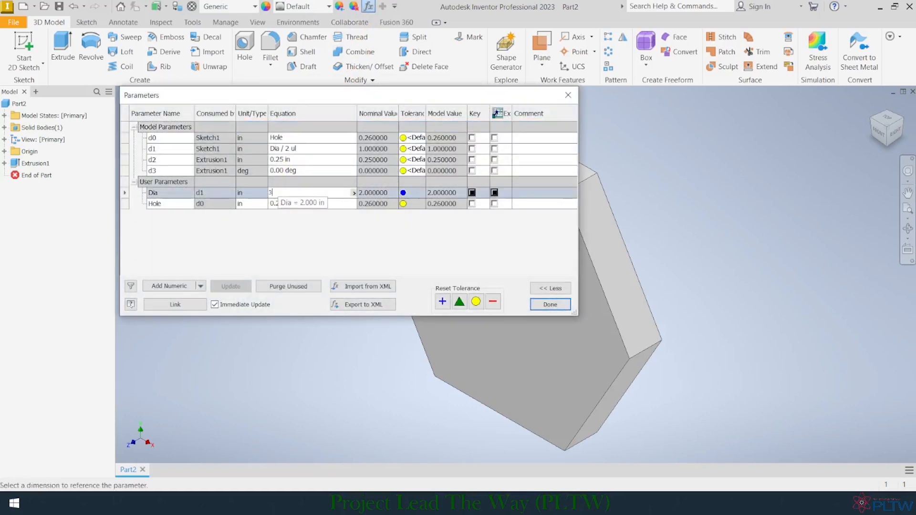
key(Return)
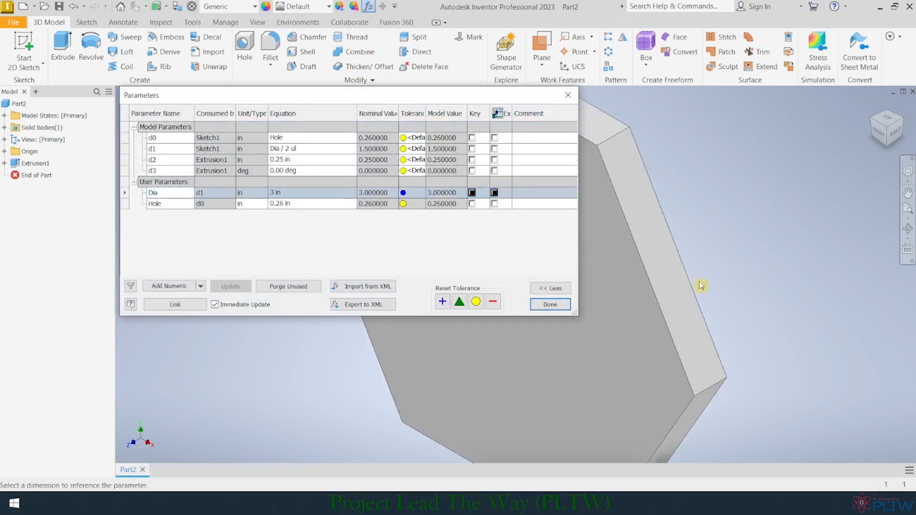
Step: Test the hexagon with the Dia user parameter at 1 in and at 1.5 in
click(277, 192)
text(1)
key(Return)
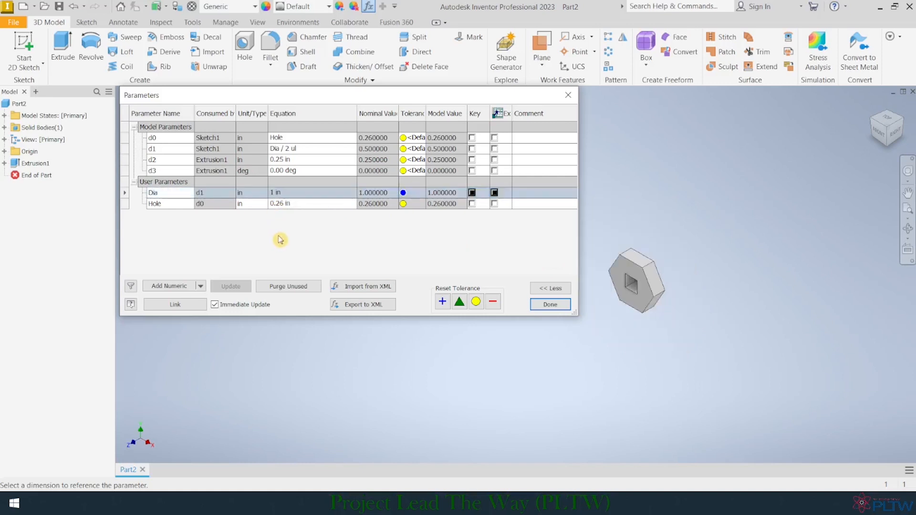
click(286, 193)
text(1.5)
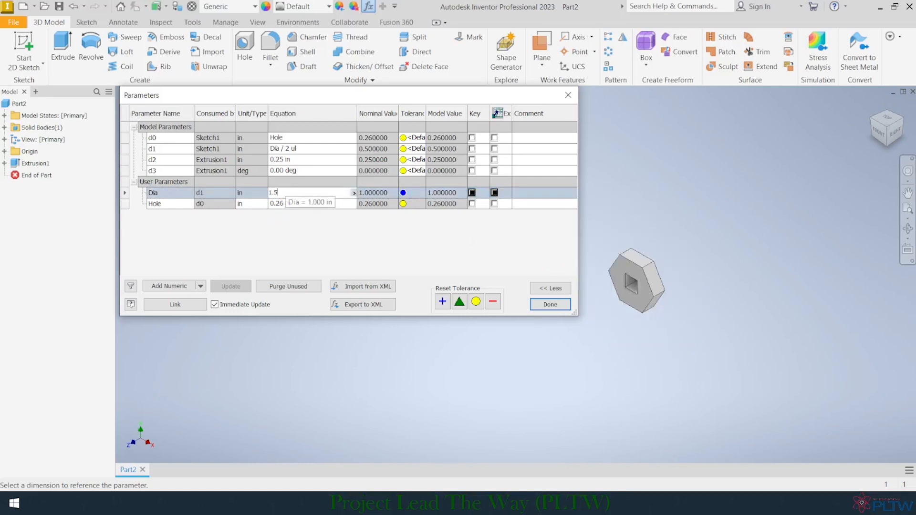
key(Return)
Step: Set the Dia user parameter back to 1 in and finish editing the parameters
click(289, 192)
text(1)
key(Return)
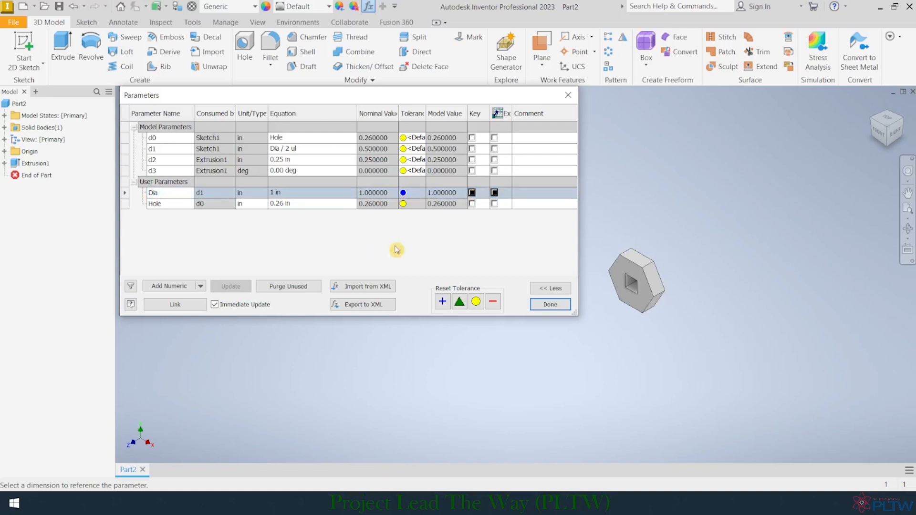
click(549, 305)
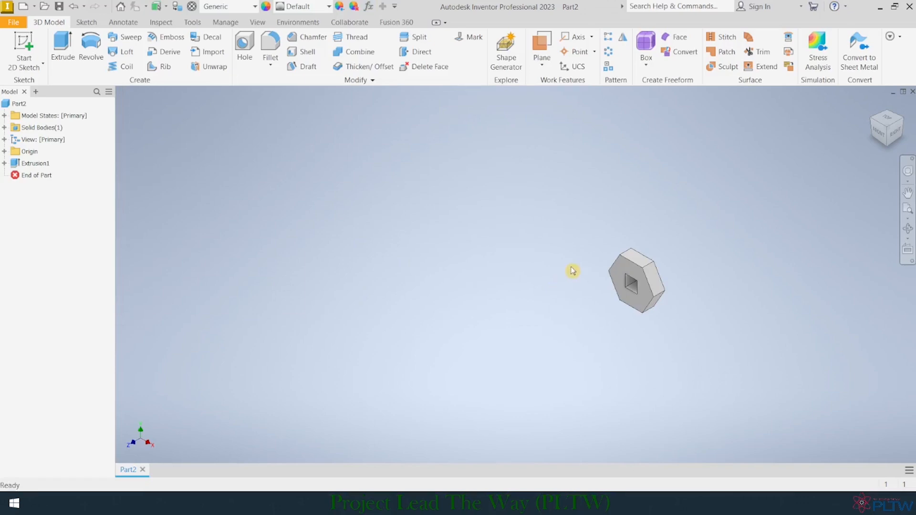